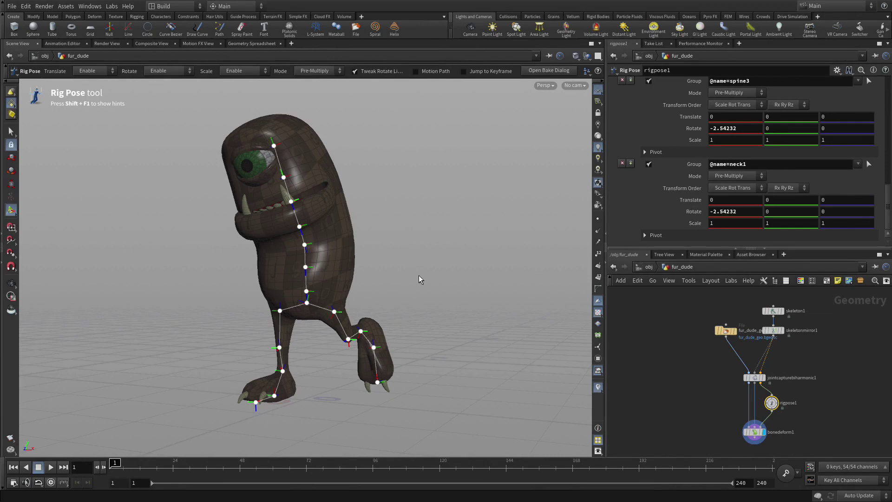
- Display skeleton1 alone, with fur_dude_geo templated as a grey wireframe reference
scroll(702, 367, up, 4)
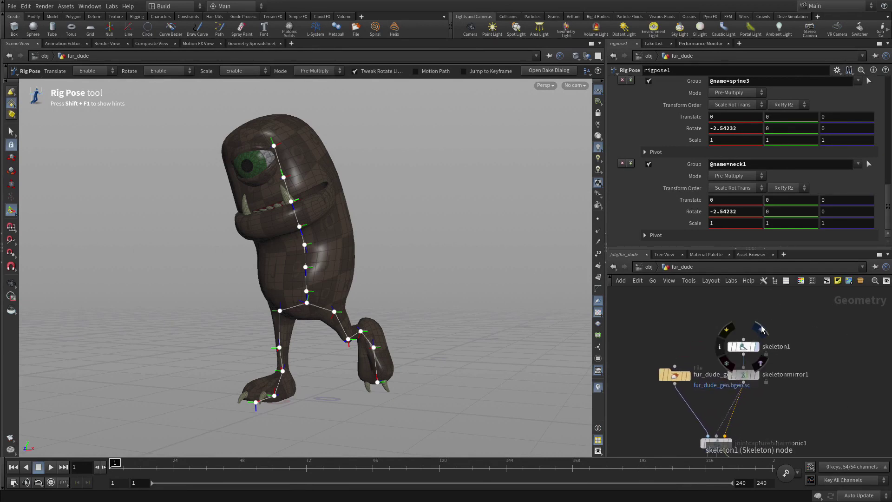
click(756, 346)
click(684, 374)
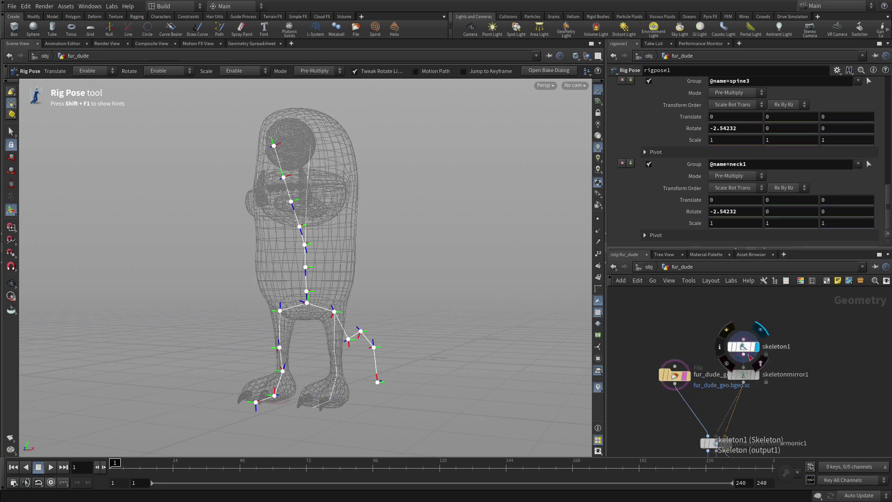
- Edit skeleton1 in the Skeleton tool, framed on the mouth in the Right view, with Freehand placement
click(744, 347)
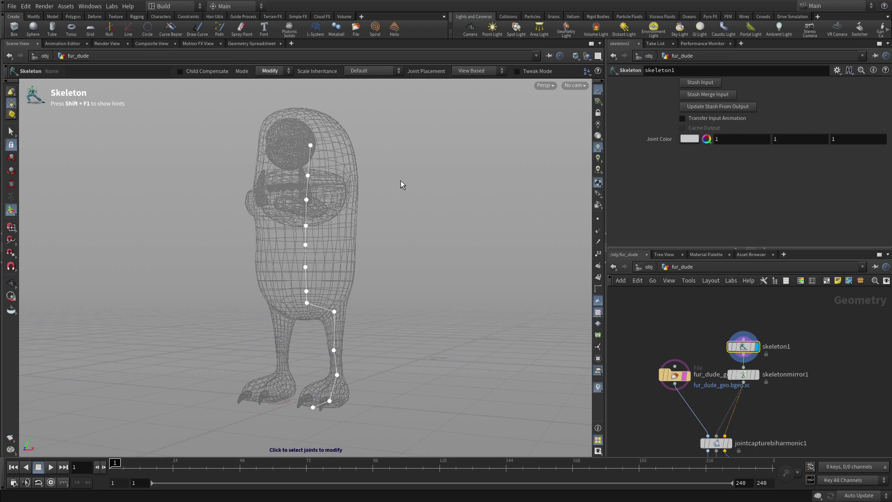
key(space+b)
key(space+b)
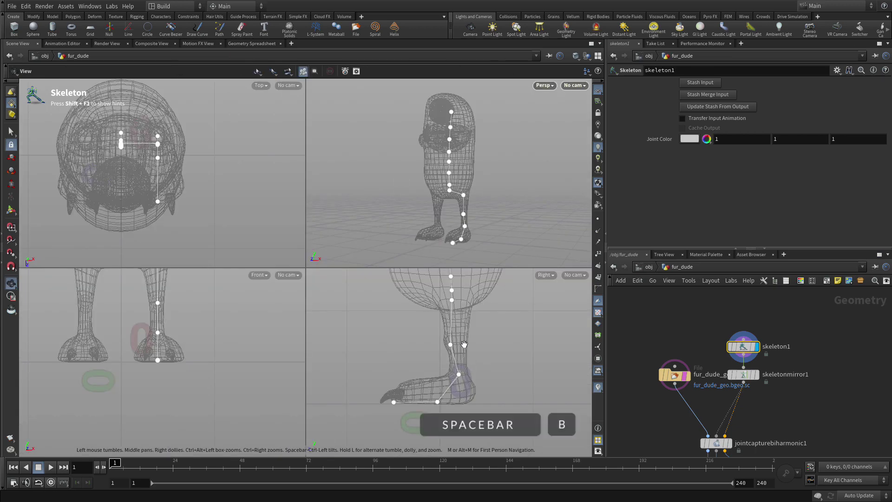
scroll(464, 221, down, 3)
middle_drag(463, 183, 488, 397)
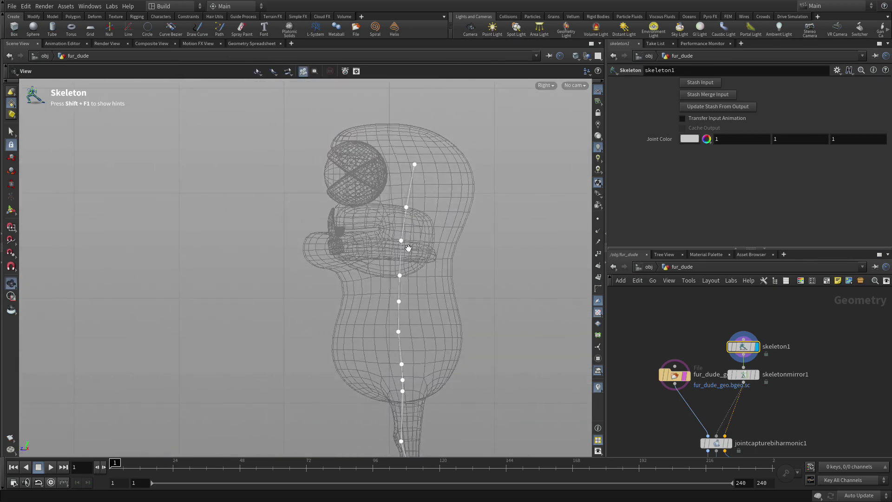
right_drag(488, 397, 559, 135)
middle_drag(559, 136, 511, 225)
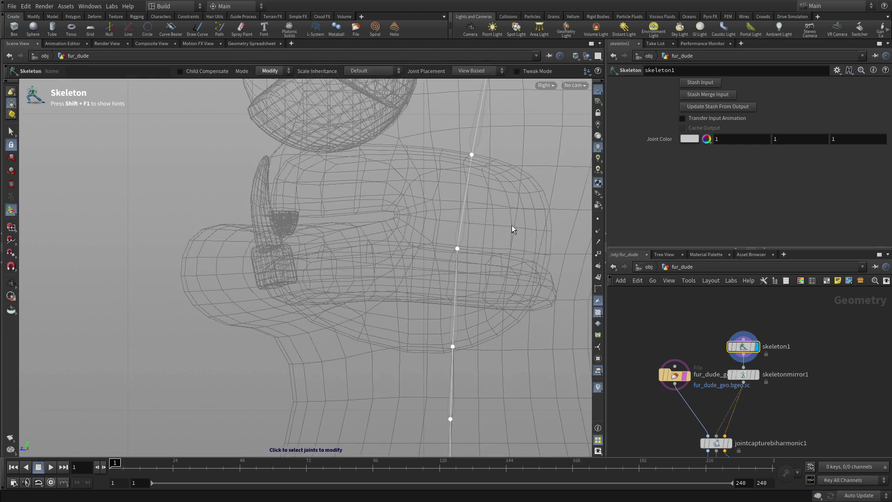
click(472, 70)
click(477, 99)
- In Create mode, draw a two-joint chain from neck1 forward to the front of the mouth
click(270, 71)
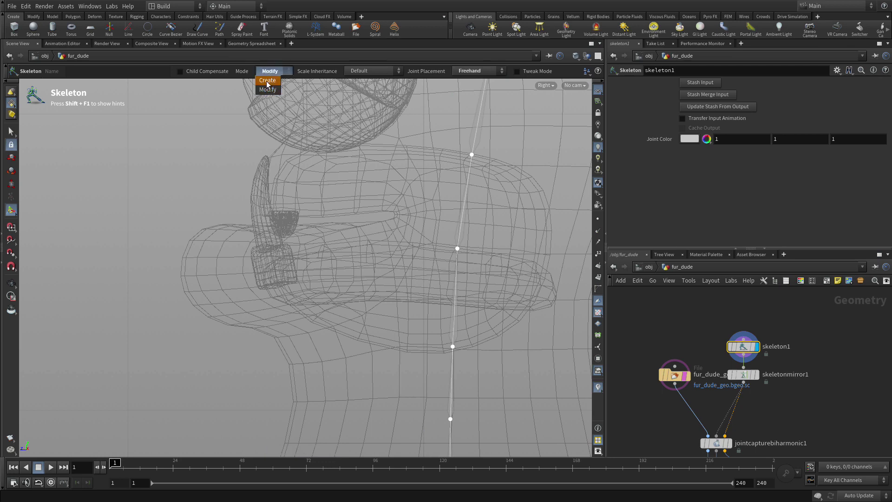
click(268, 85)
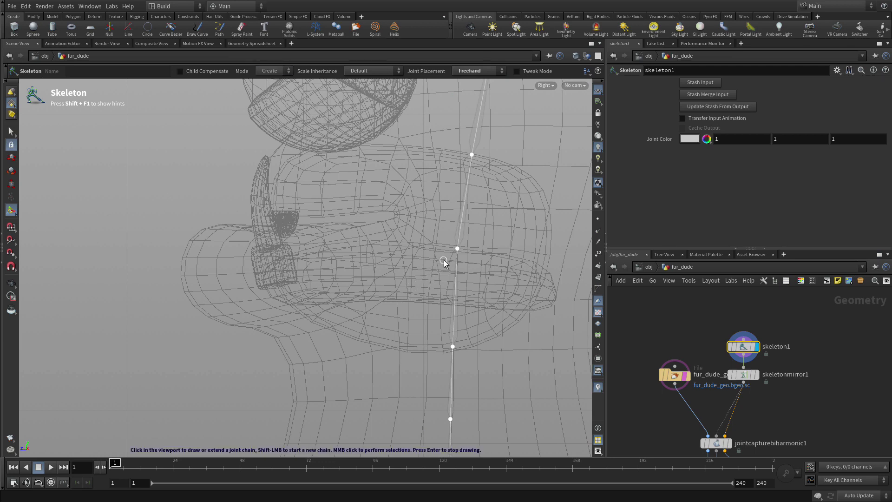
drag(457, 249, 349, 243)
drag(349, 243, 210, 254)
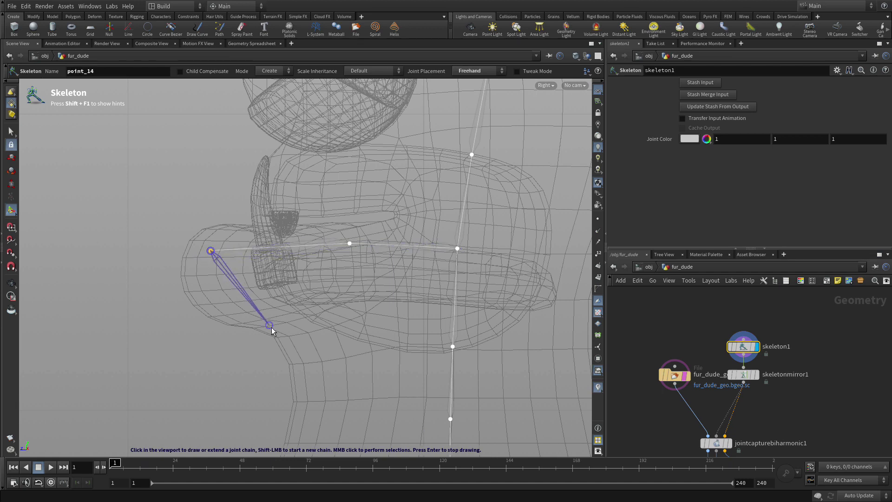
right_click(295, 325)
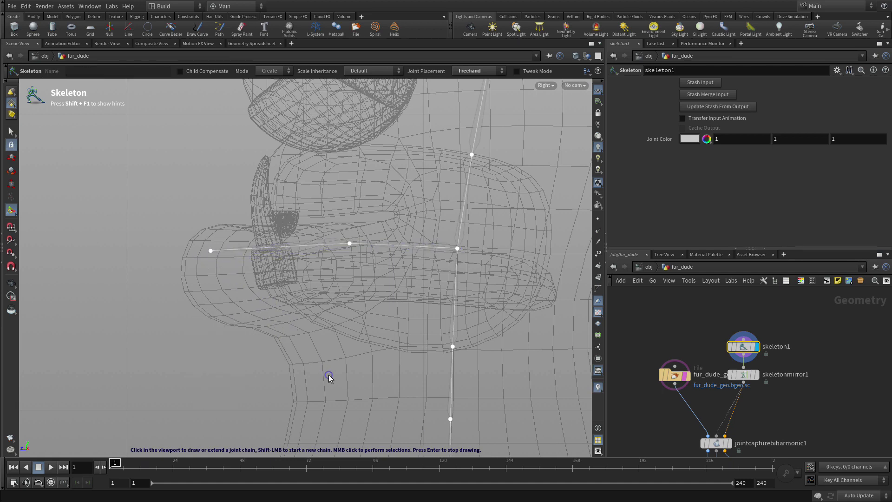
- Return to Modify mode and select the new point_13 joint
click(270, 71)
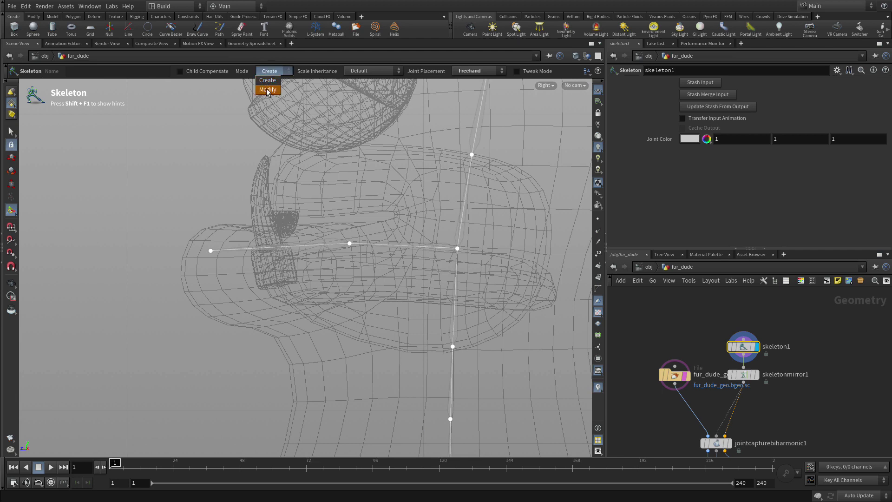
click(268, 89)
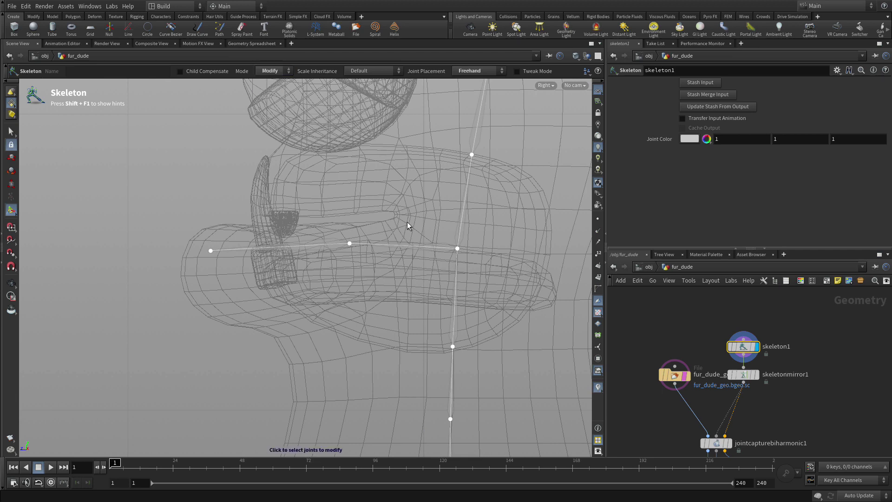
click(350, 244)
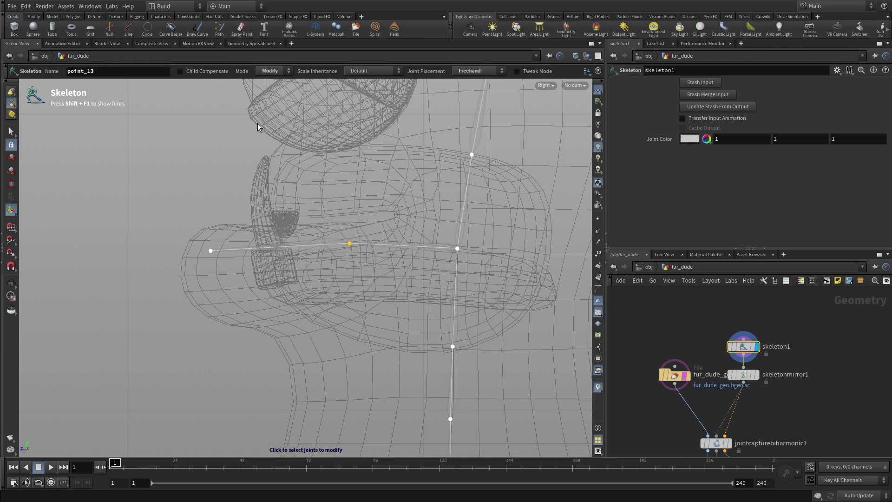
- Enable Child Compensate and Tweak Mode, slide point_13 back toward neck1, and rename it jaw
click(200, 72)
click(529, 72)
drag(350, 244, 397, 243)
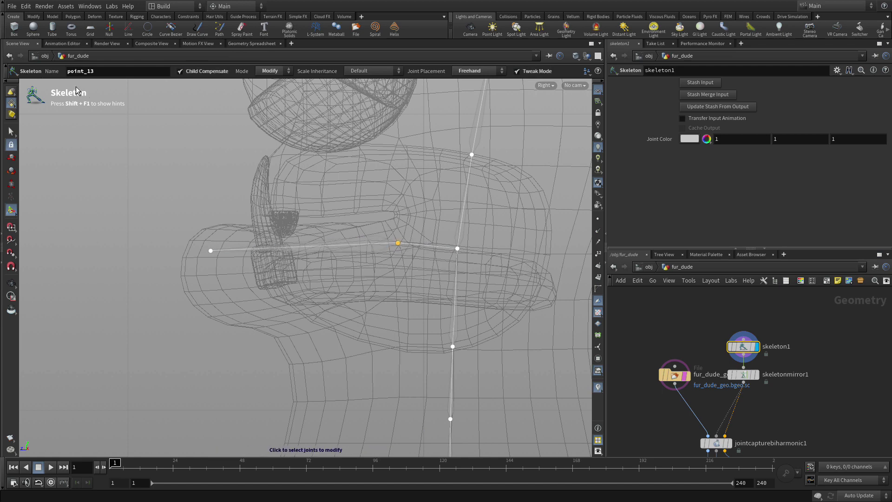
double_click(98, 73)
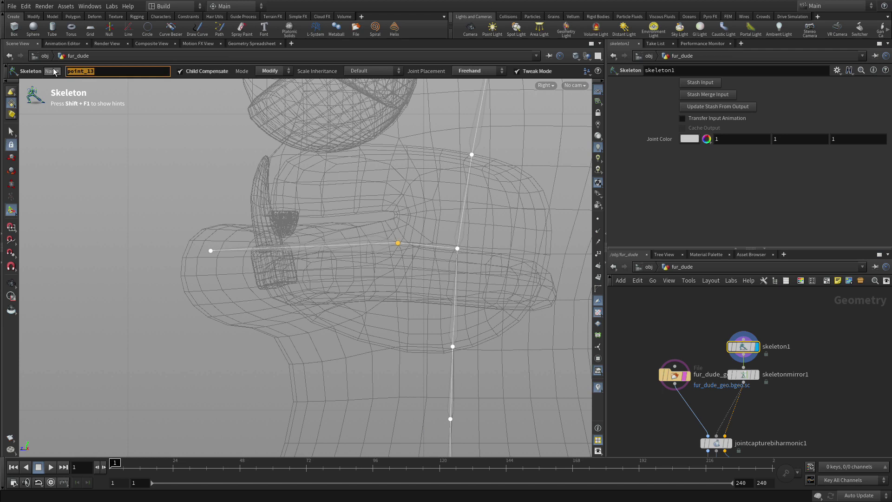
text(jaw)
key(Return)
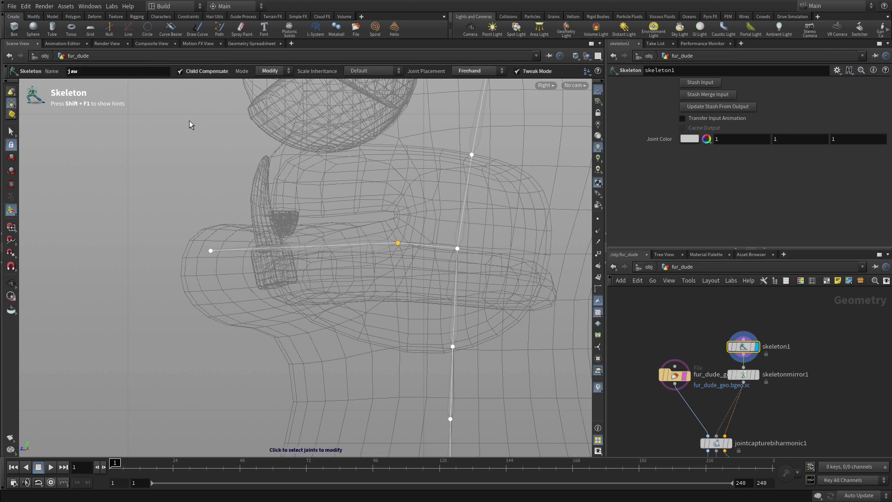
- Rename point_14 to lower_mouth and nudge it slightly lower and back
click(210, 251)
double_click(69, 71)
text(lower_mouth)
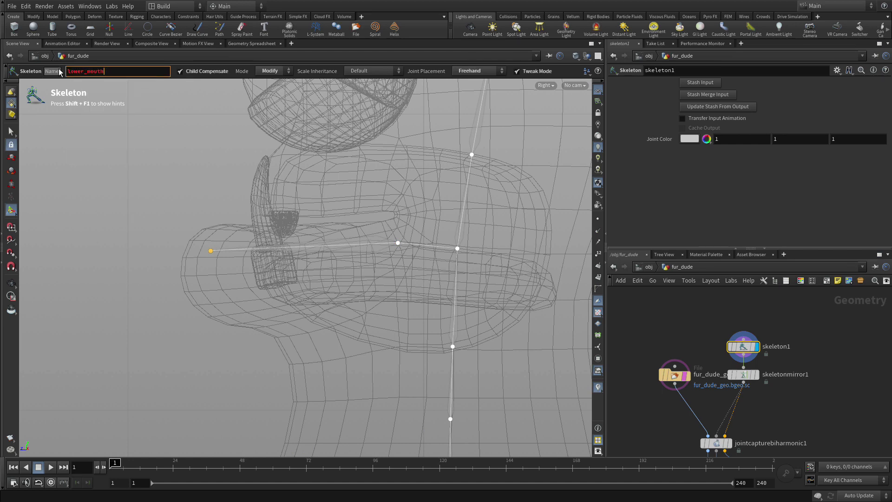
key(Return)
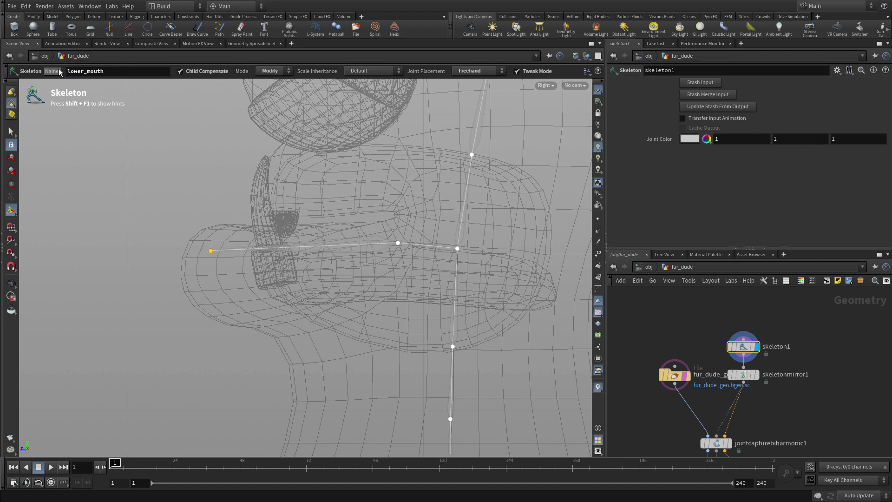
drag(212, 251, 226, 263)
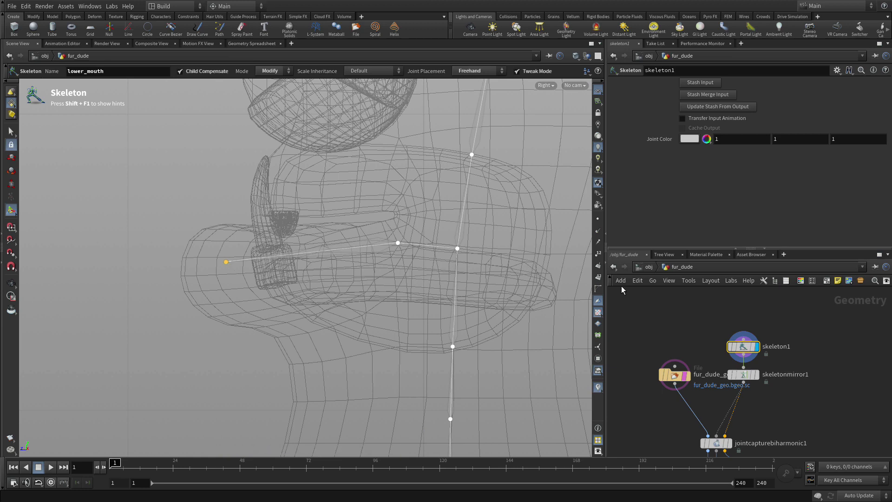
scroll(757, 406, down, 2)
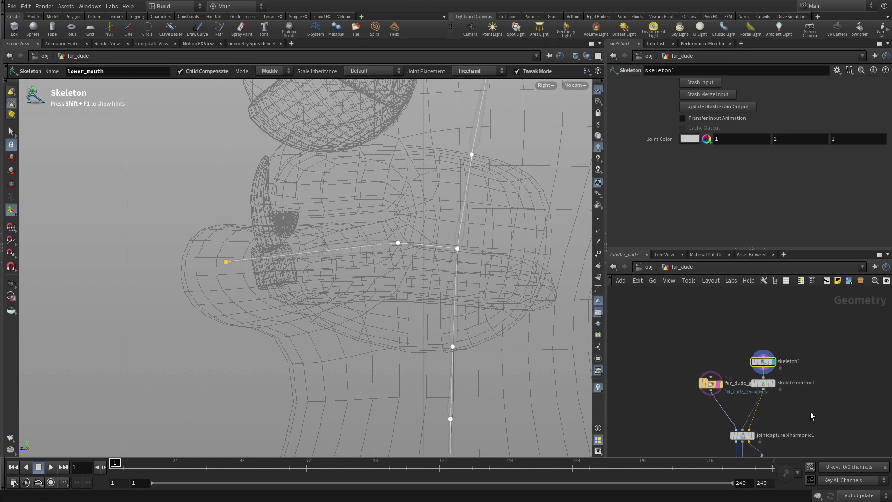
middle_drag(756, 407, 788, 344)
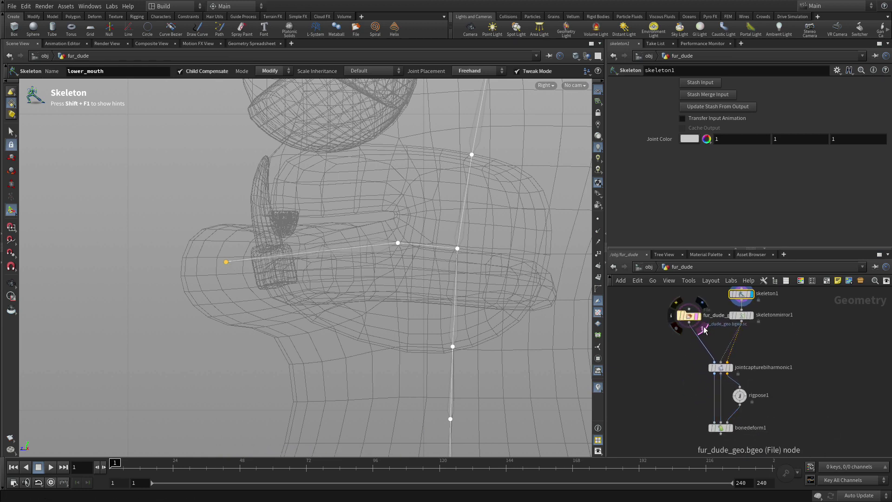
- Remove the mesh template and display bonedeform1 in the full perspective view
click(679, 315)
mouse_move(724, 435)
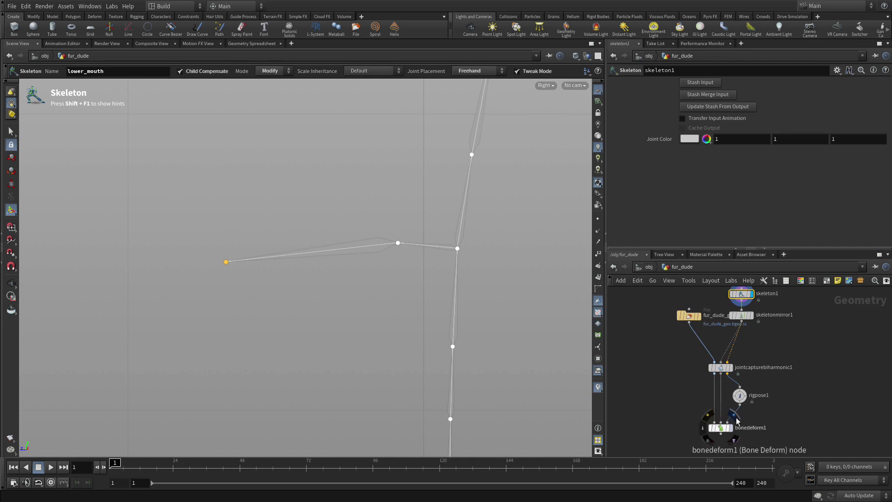
click(723, 434)
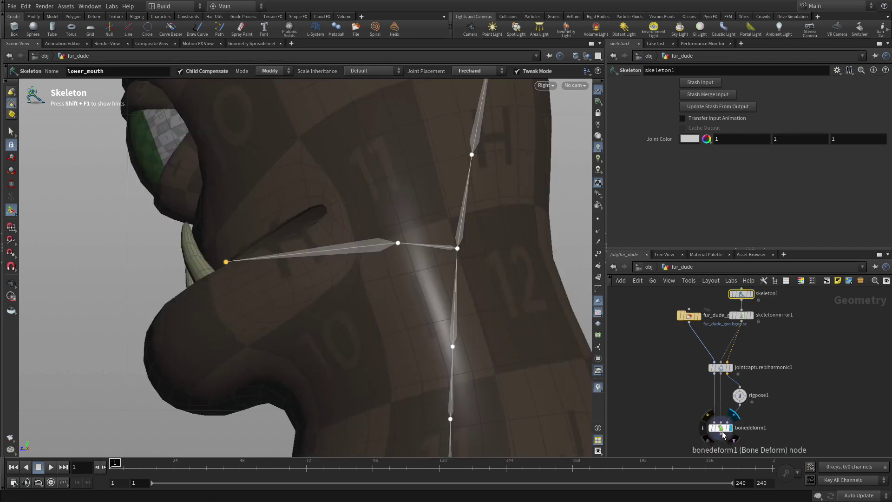
click(722, 433)
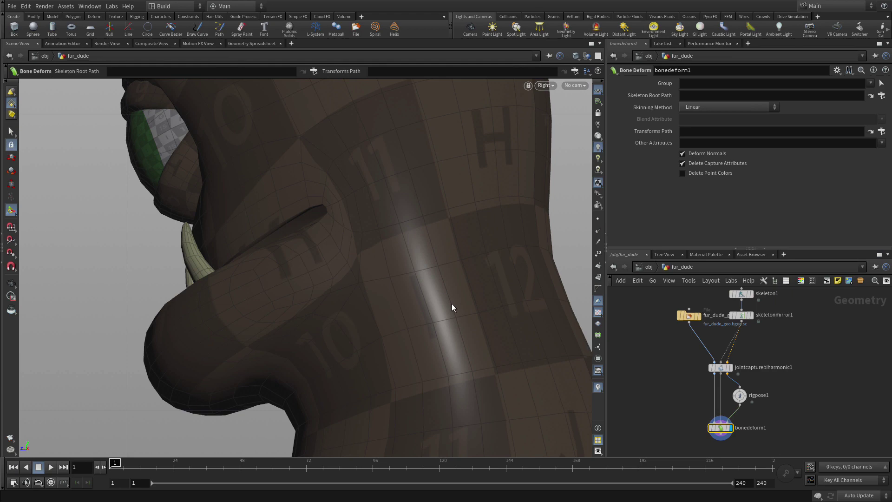
key(space+b)
key(space+b)
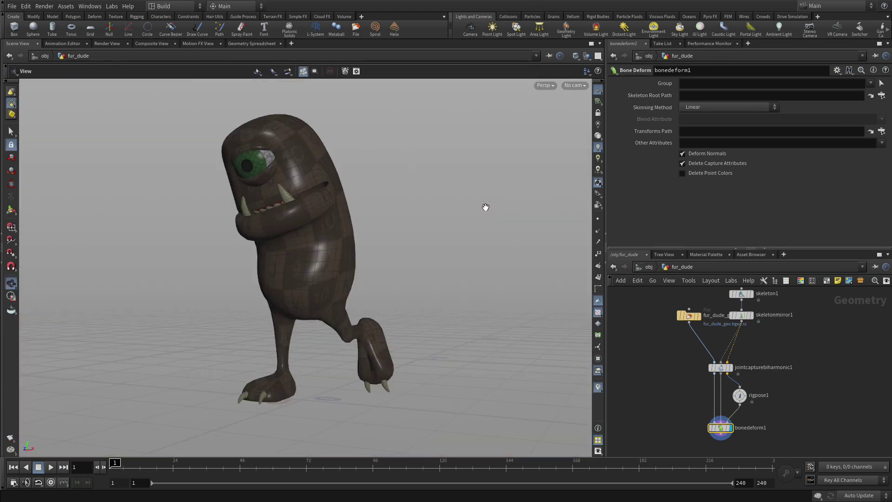
- Turn off the checker texture and enter the Rig Pose tool on rigpose1
key(Return)
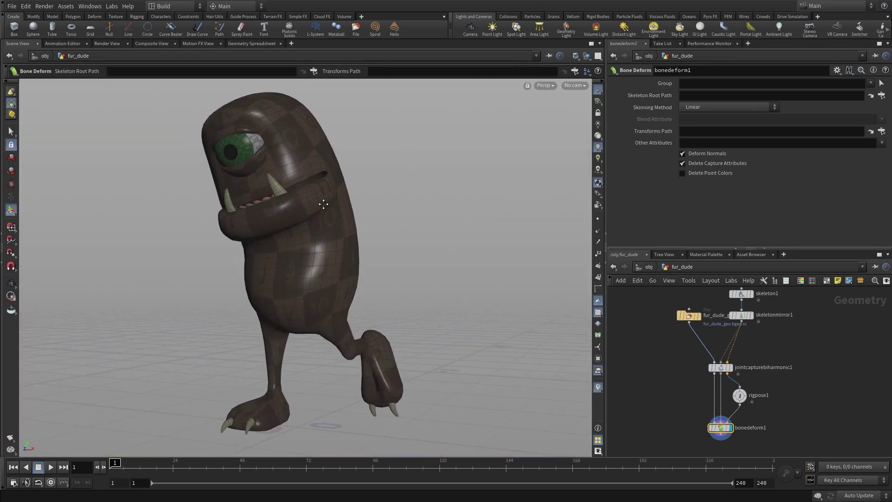
click(598, 312)
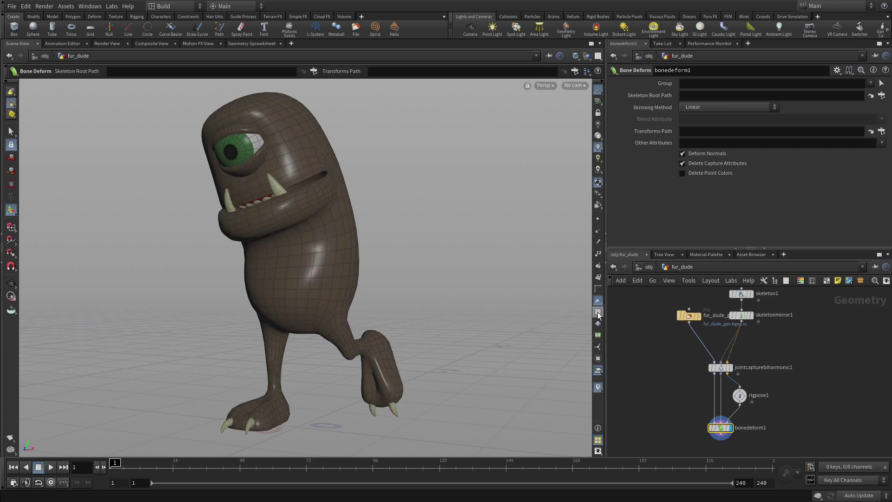
click(740, 395)
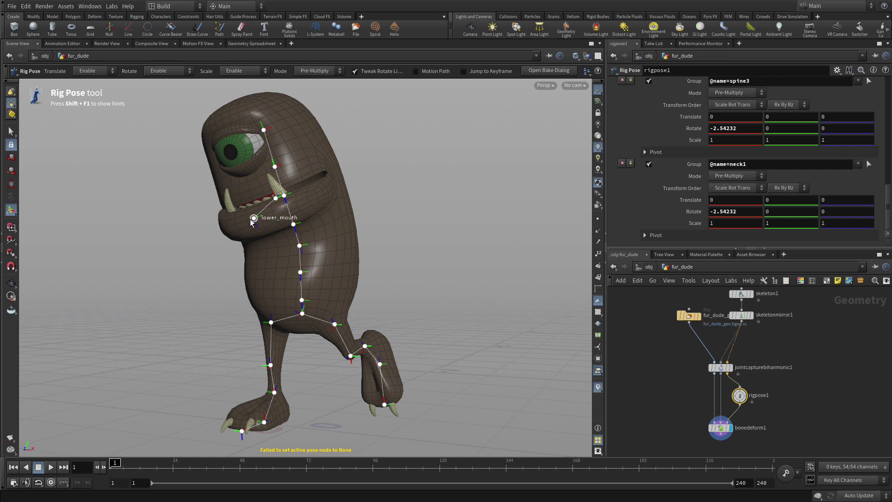
- Rotate the jaw open to 23.9045 degrees in Rig Pose, then display skeleton1 on its own
click(276, 198)
drag(276, 204, 254, 231)
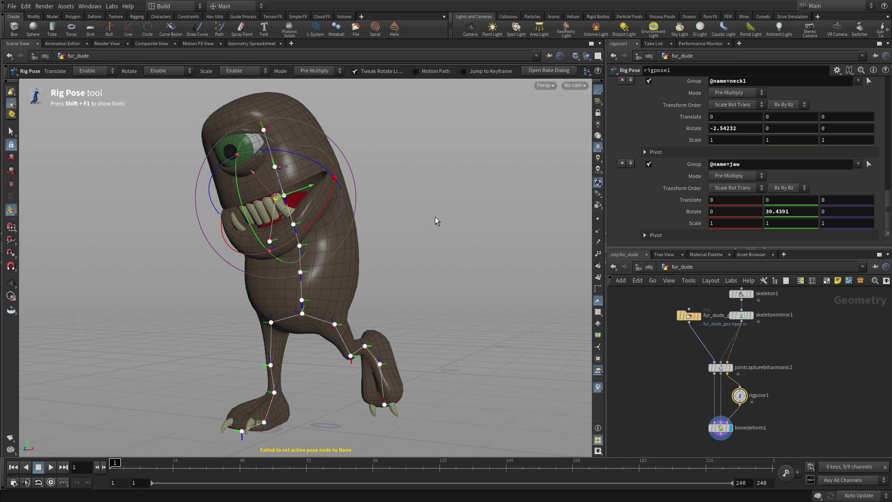
drag(258, 242, 253, 231)
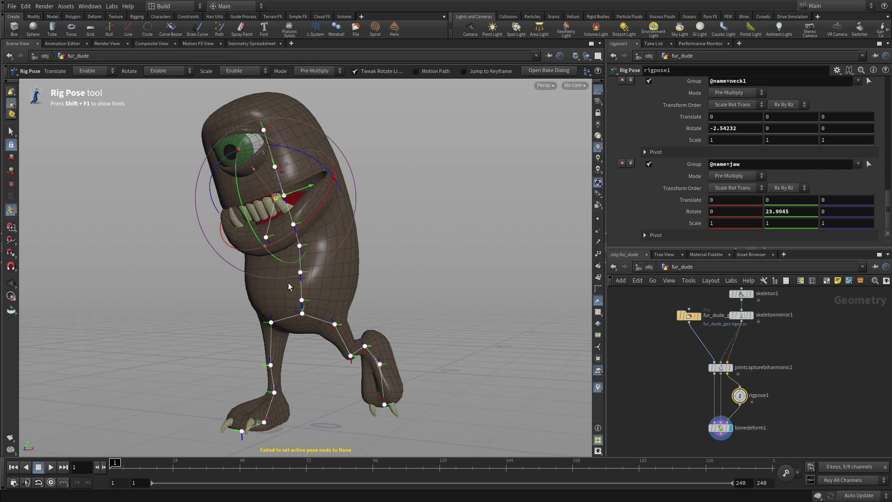
click(324, 291)
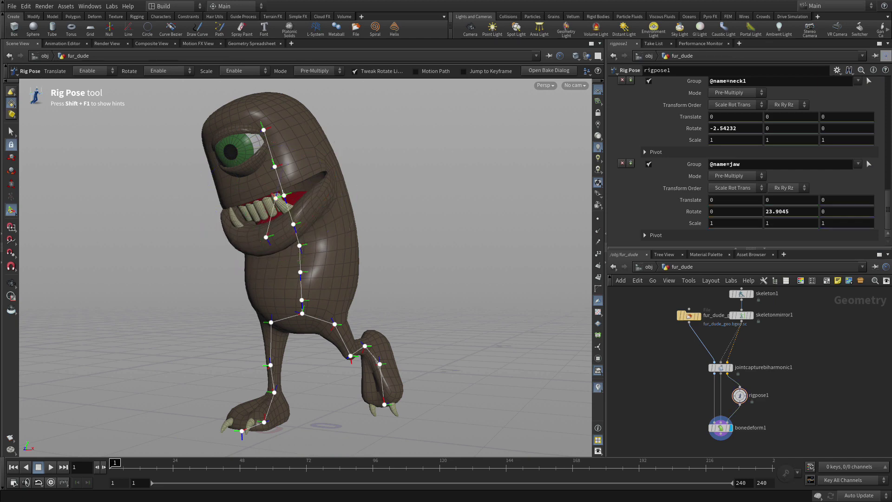
click(752, 294)
mouse_move(700, 318)
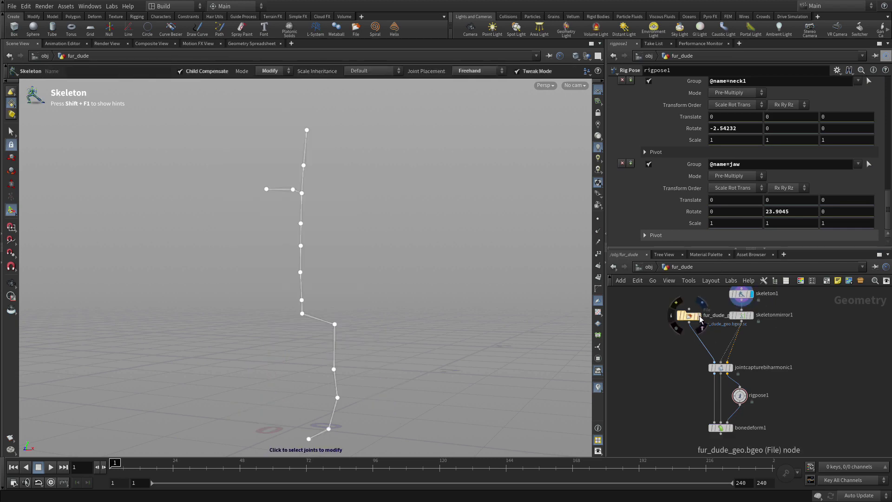
- Template fur_dude_geo as a wireframe reference and maximise the Right side view
click(702, 327)
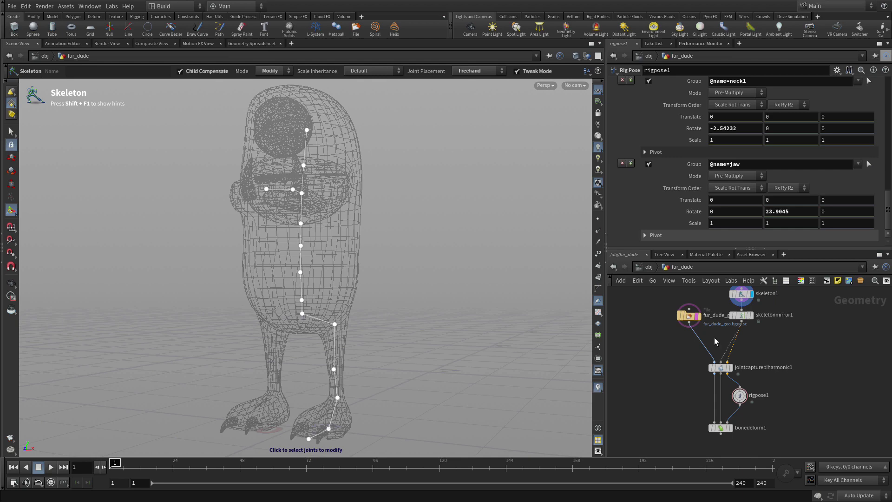
key(space+b)
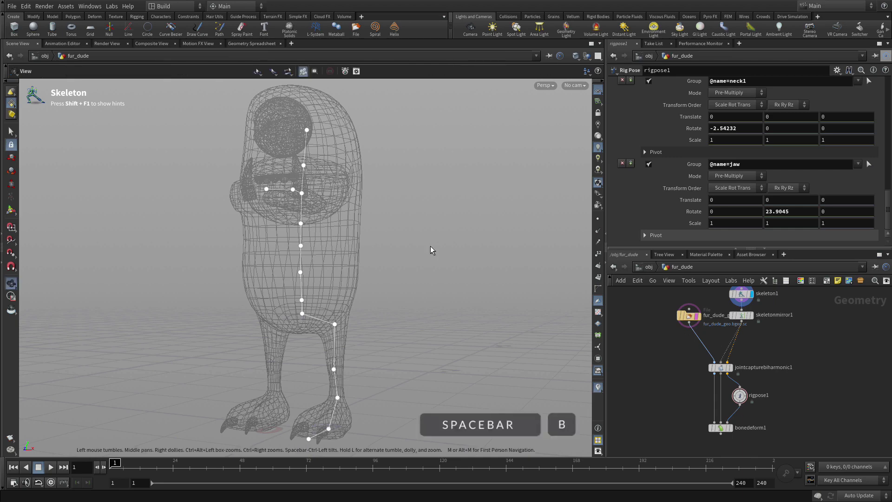
key(space+b)
scroll(309, 282, down, 5)
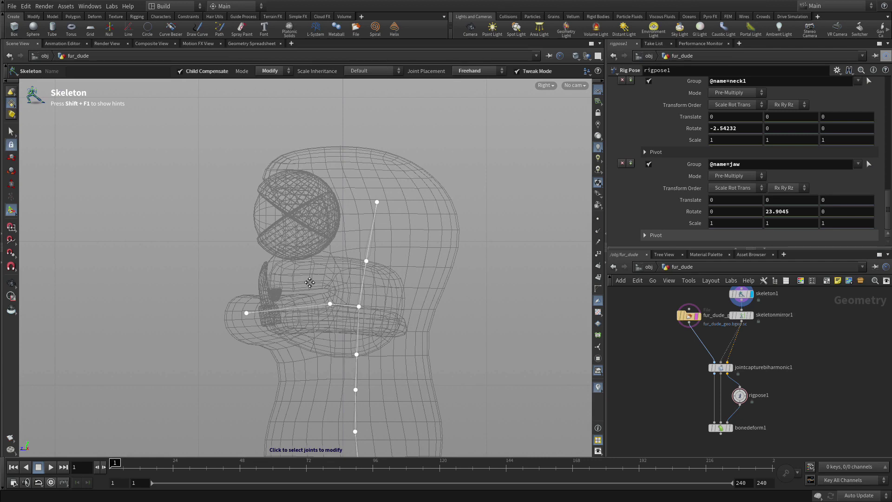
- Move the head joint slightly lower and zoom in to frame the eye
click(377, 202)
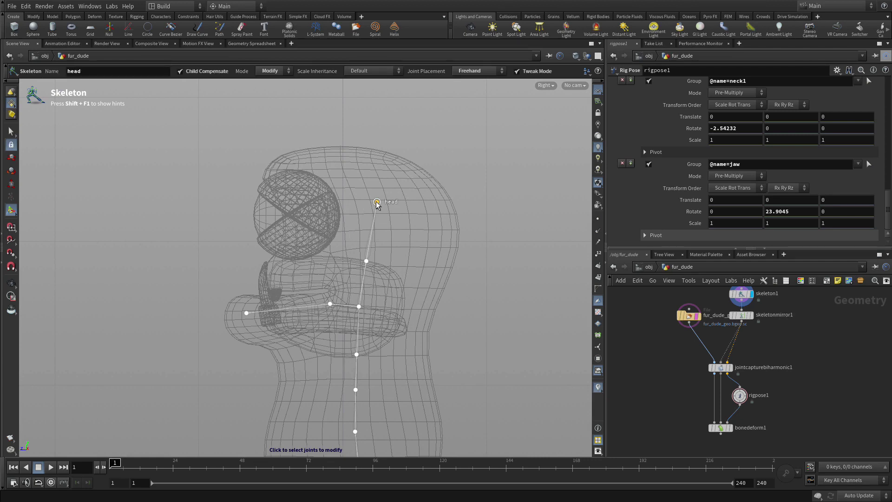
mouse_move(377, 202)
mouse_down()
mouse_move(368, 224)
mouse_move(374, 219)
mouse_up()
key(space)
right_drag(329, 245, 555, 134)
middle_drag(555, 134, 513, 191)
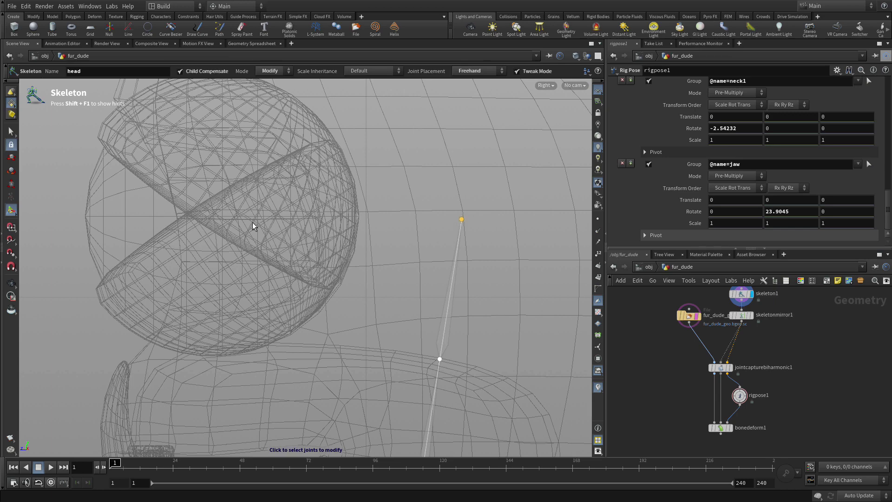
- Place a new joint at the eyeball centre and rename point_15 to eyeball
click(269, 71)
click(268, 80)
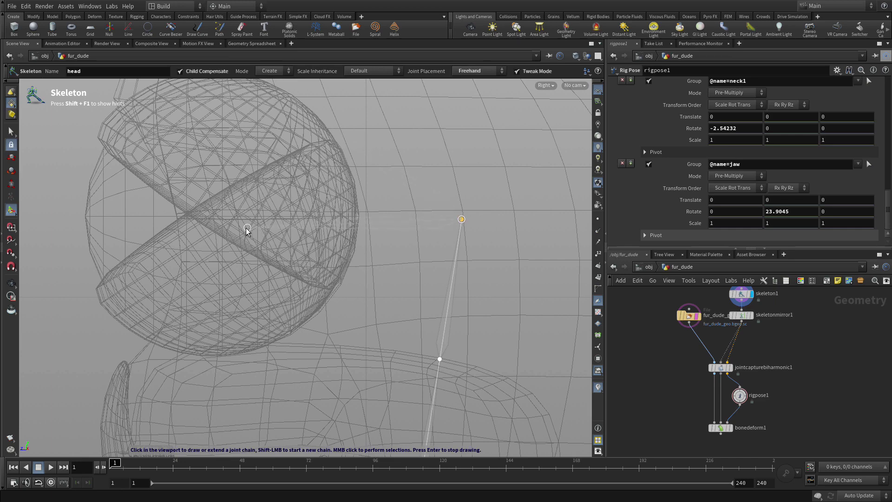
click(221, 217)
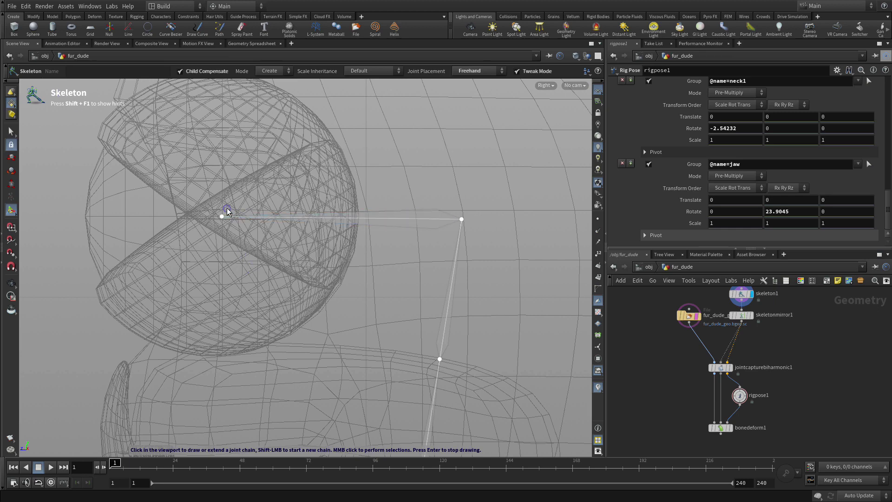
click(270, 70)
click(270, 81)
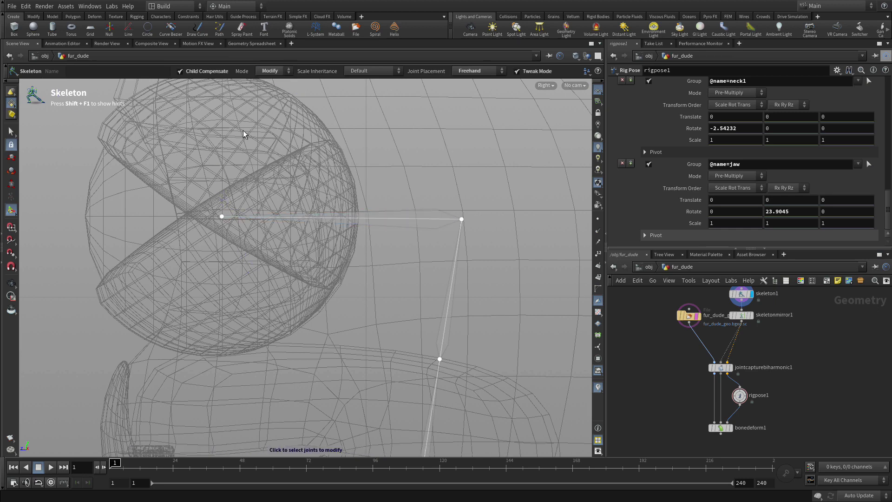
click(221, 218)
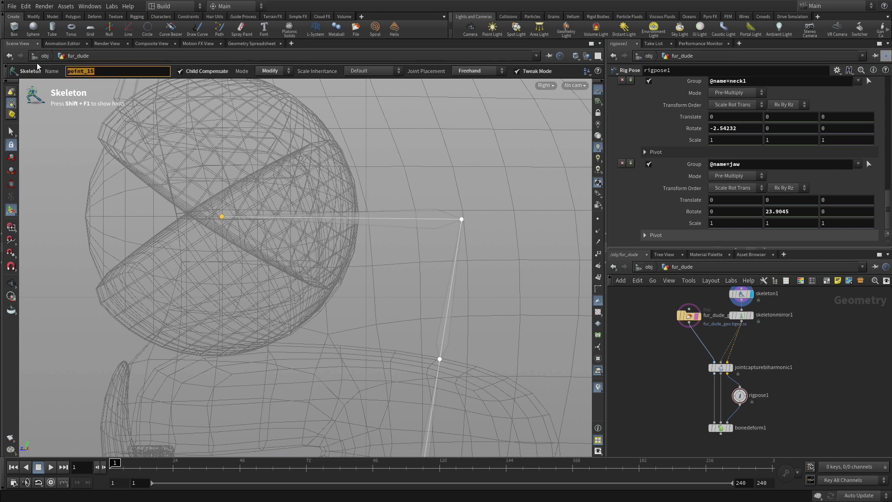
text(eyeball)
key(Return)
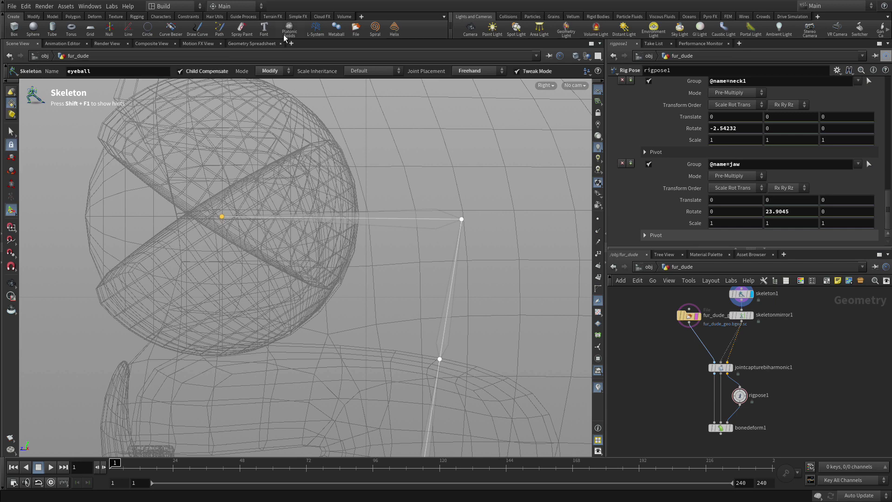
- Draw two new joints from the head joint to the front of the eye, one above the other
click(272, 71)
click(270, 69)
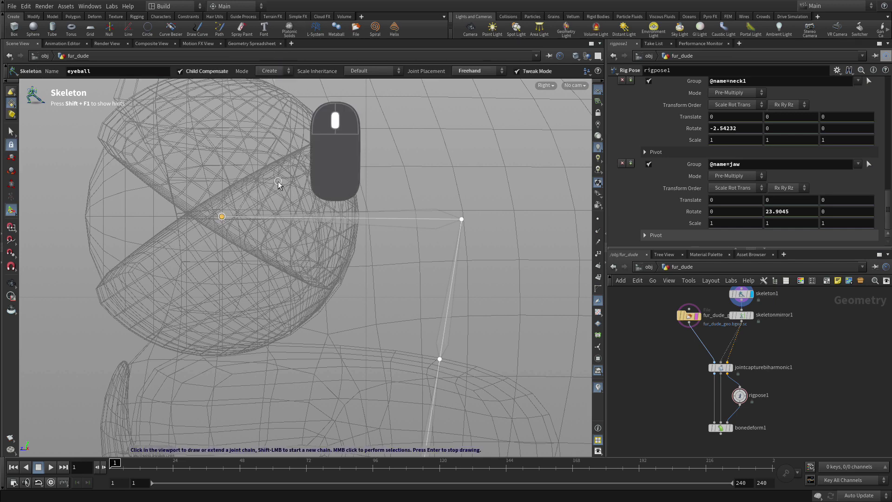
middle_click(277, 181)
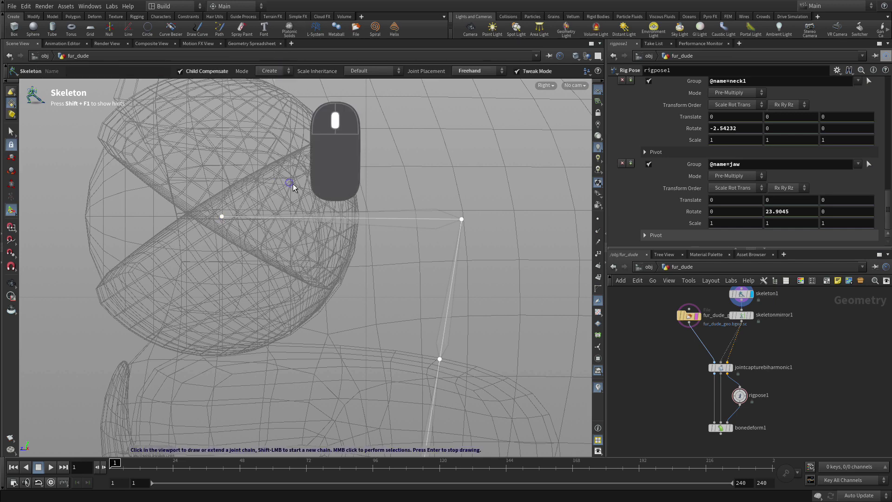
click(462, 219)
click(221, 205)
middle_click(342, 257)
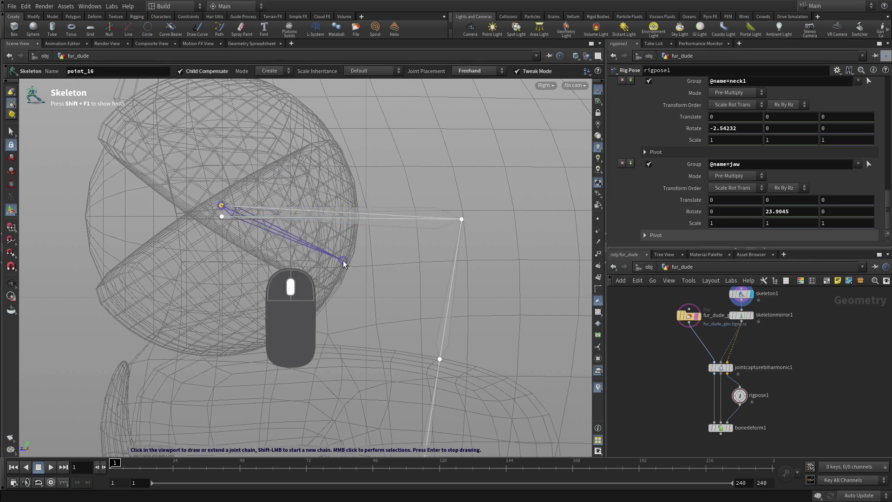
click(462, 219)
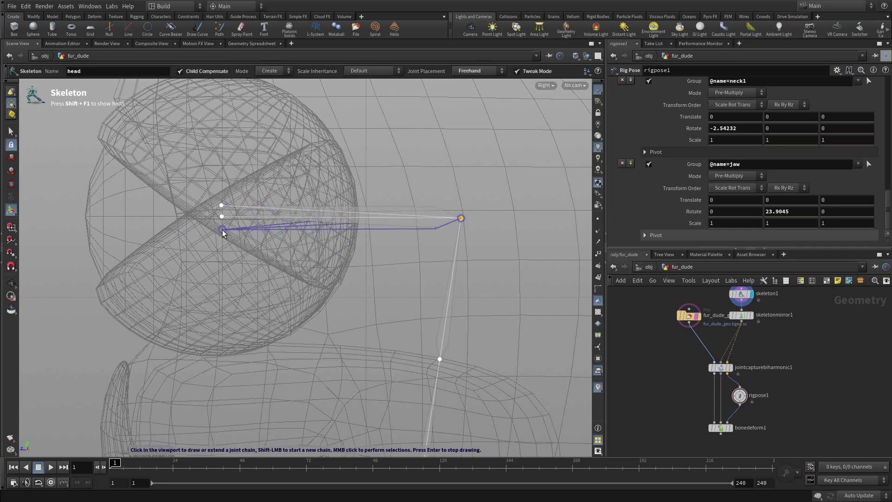
click(221, 227)
middle_click(245, 263)
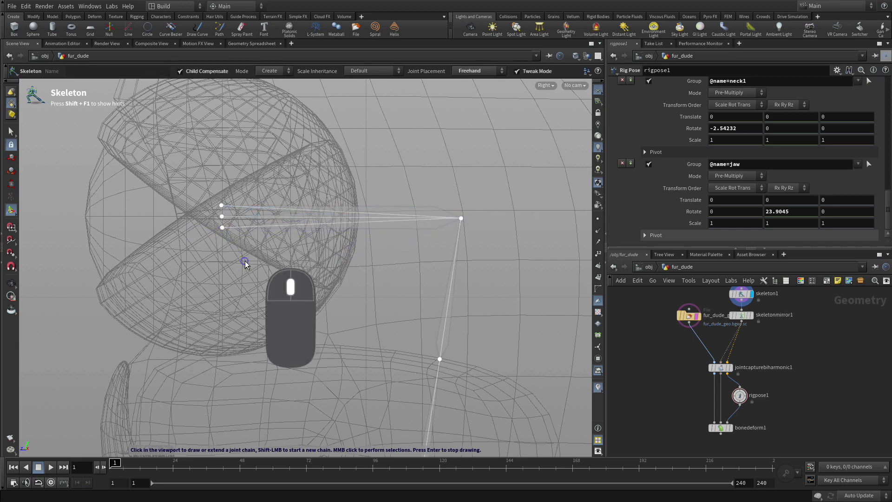
- In Modify mode, rename the upper joint upper_lid and the lower one lower_lid
click(272, 72)
click(270, 91)
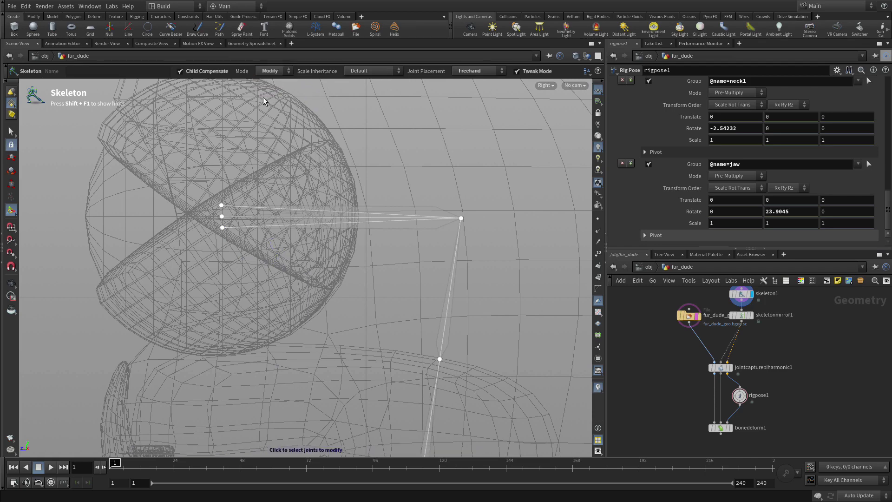
click(221, 206)
click(50, 79)
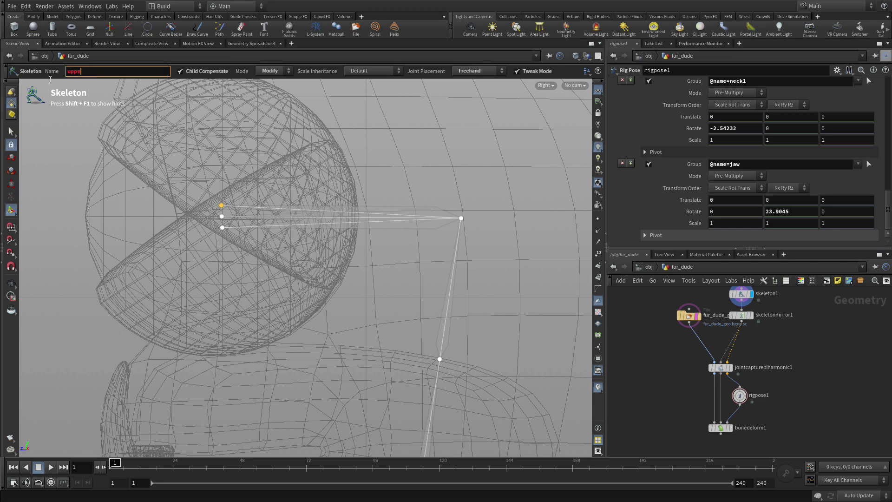
key(Return)
click(222, 227)
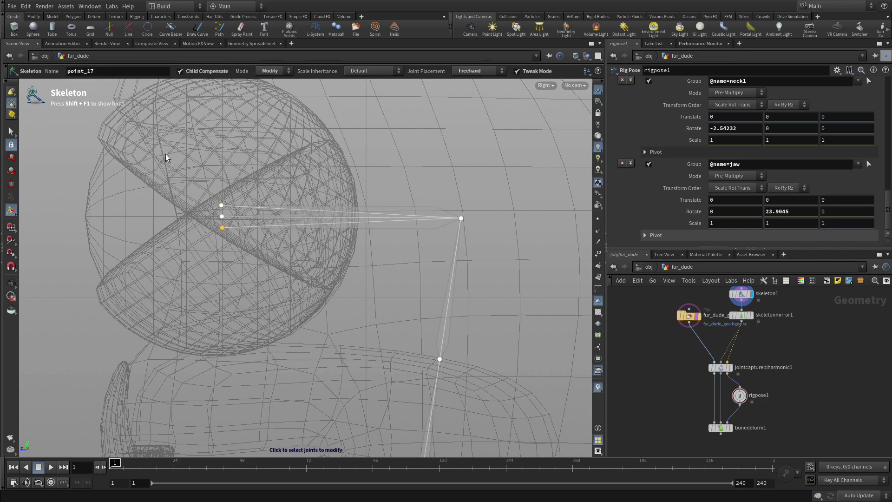
click(52, 73)
text(lower_lid)
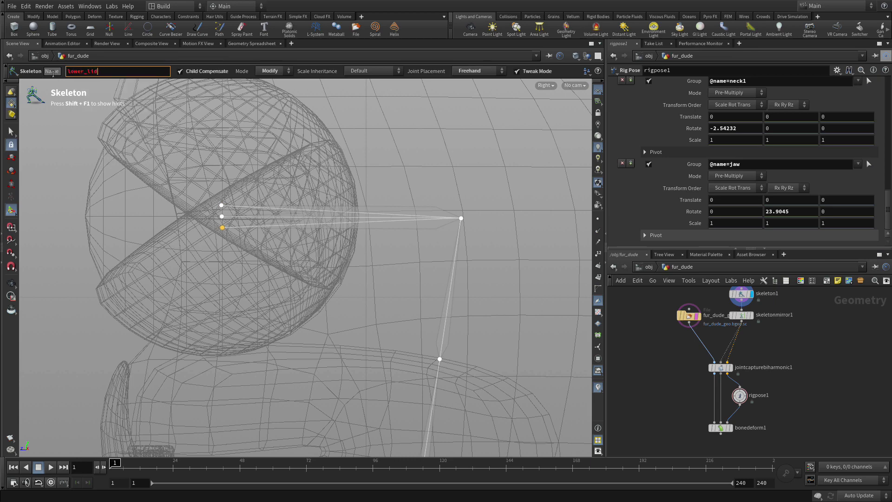
key(Return)
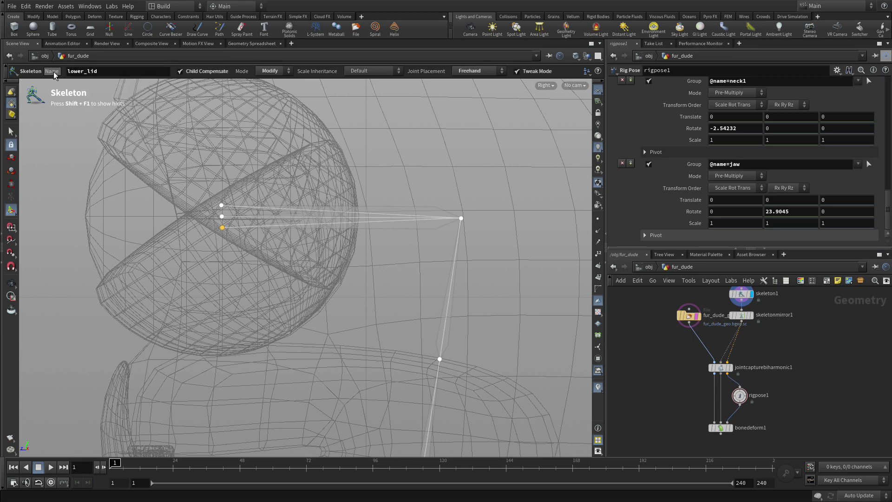
- Move lower_lid and upper_lid onto the eyeball joint at the eye's centre
alt+right_drag(283, 195, 372, 292)
drag(242, 341, 243, 306)
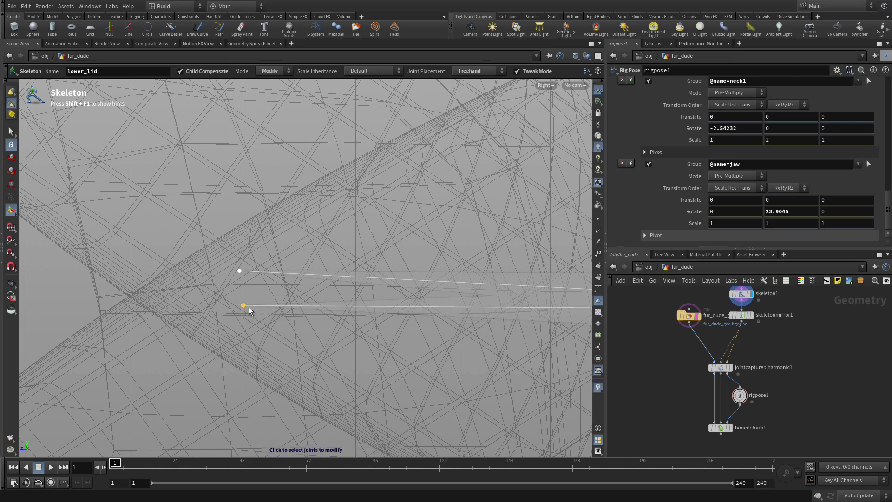
click(239, 271)
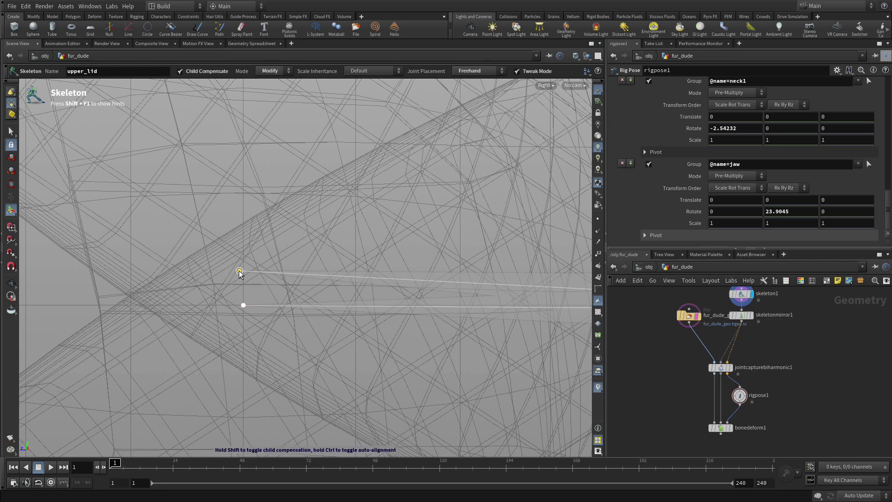
drag(239, 273, 244, 305)
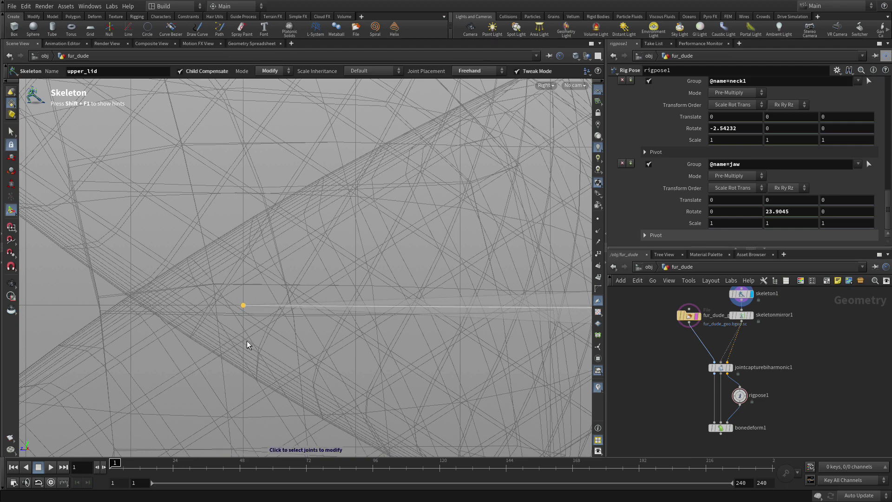
- Tumble to verify the overlapping joints, select eyeball, and reframe the head and eye
key(Escape)
drag(244, 342, 438, 255)
key(Return)
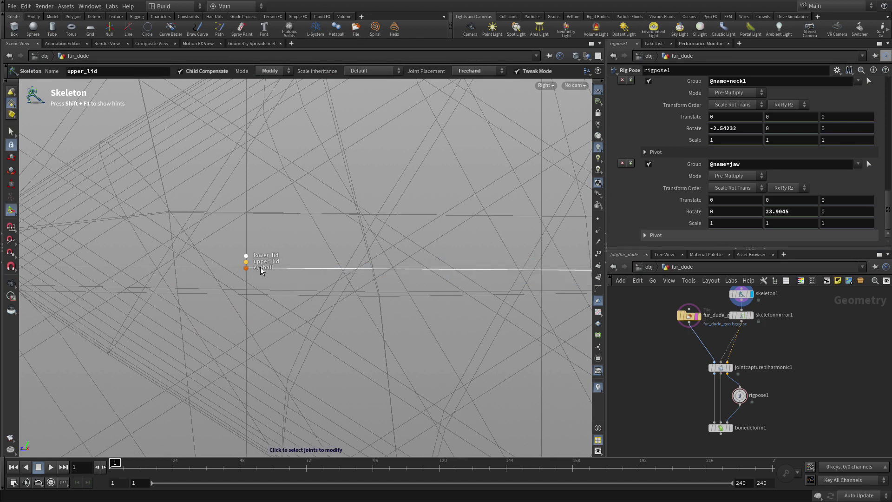
click(260, 267)
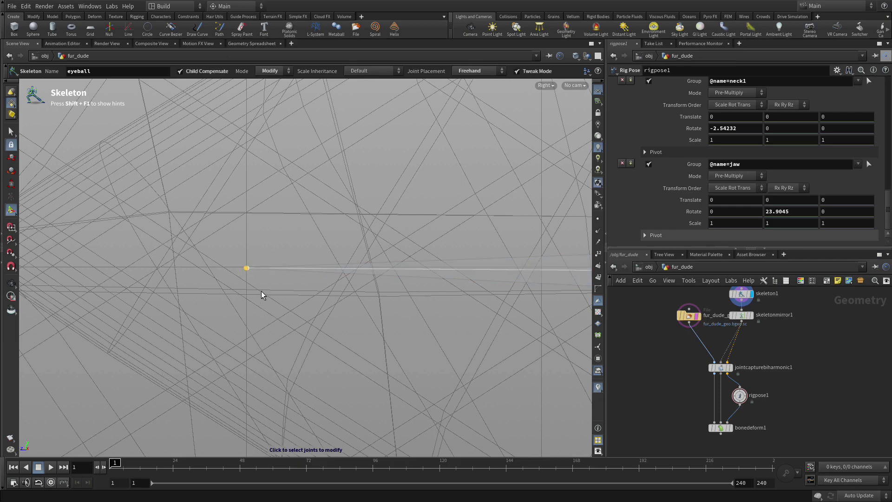
key(space)
right_drag(261, 293, 103, 314)
scroll(133, 306, down, 2)
middle_drag(196, 317, 156, 308)
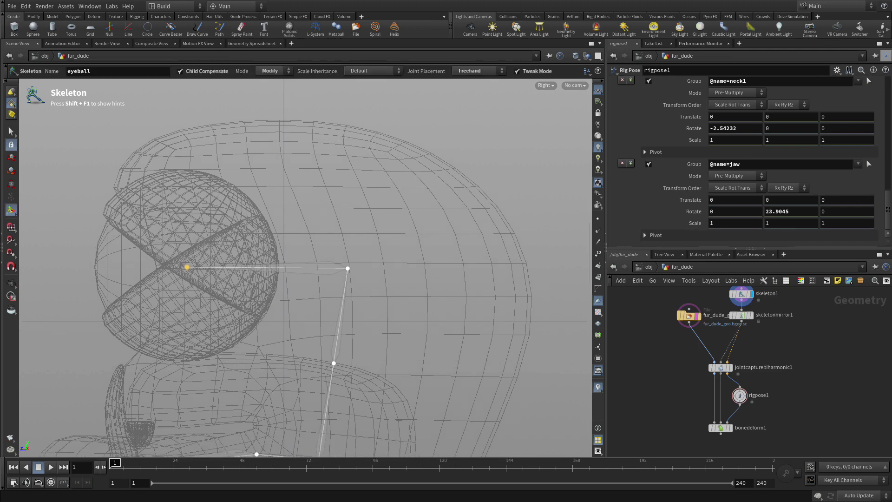
mouse_move(728, 439)
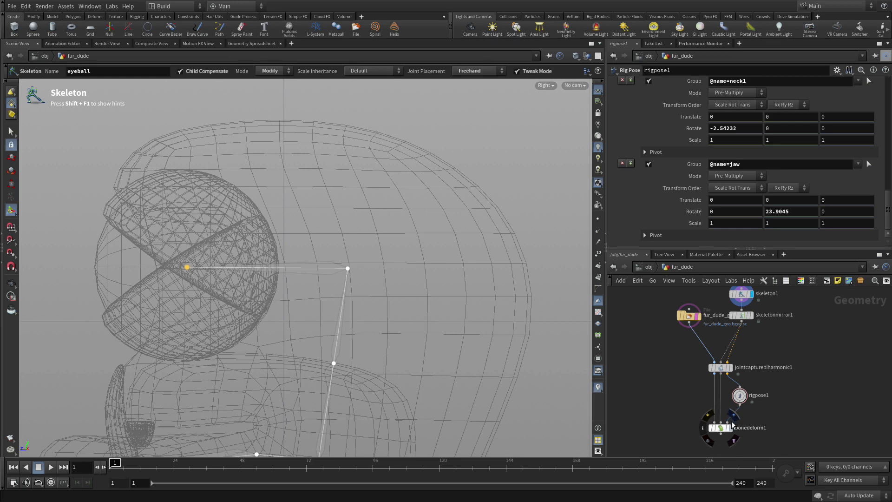
- Set the display flag on bonedeform1 so the viewport shows the rig-deformed character
click(728, 439)
click(720, 433)
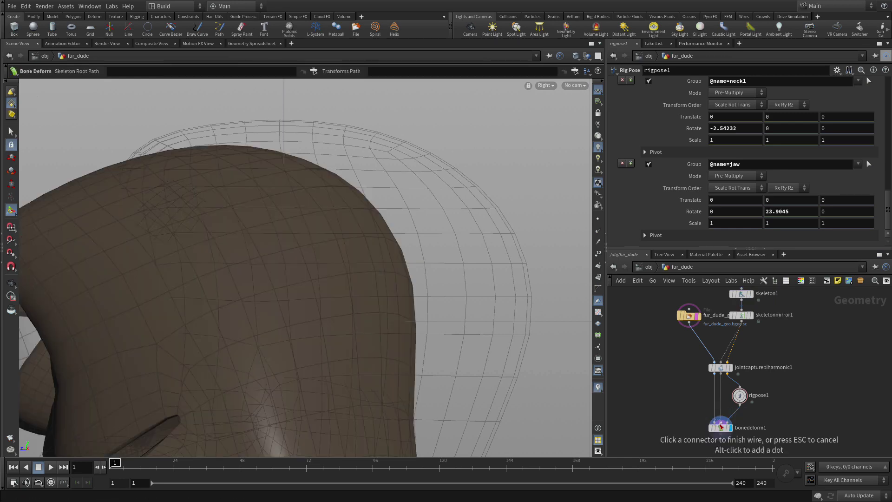
key(Escape)
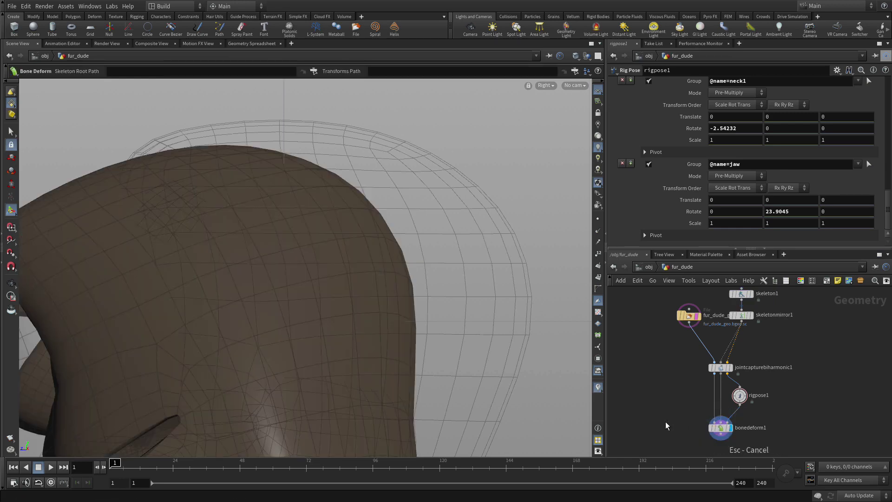
key(Escape)
- Maximise the perspective view and frame the whole cyclops character
key(space+b)
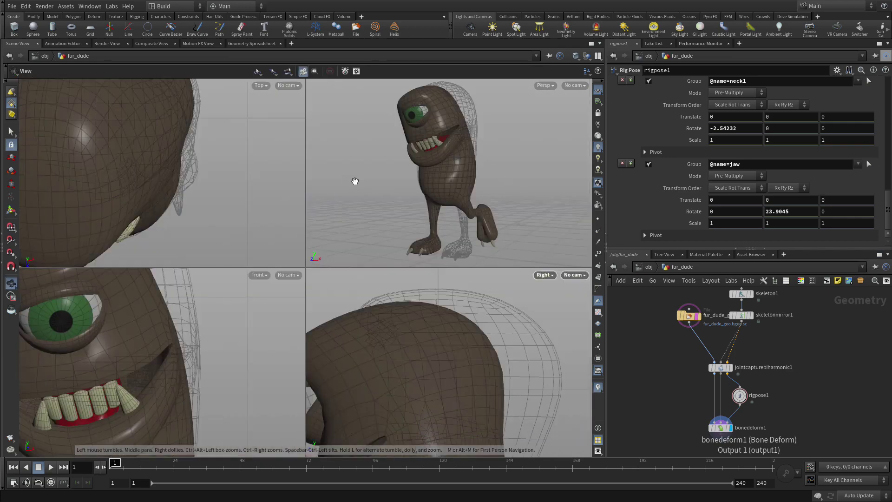
key(space+b)
right_drag(382, 219, 388, 205)
middle_drag(392, 205, 377, 216)
key(Return)
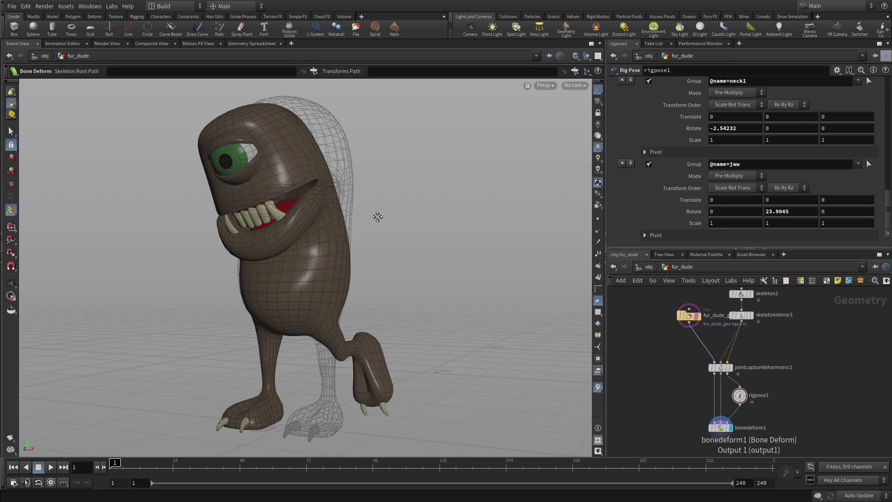
- Turn off the template flag on fur_dude_geo to hide the wireframe ghost
click(699, 330)
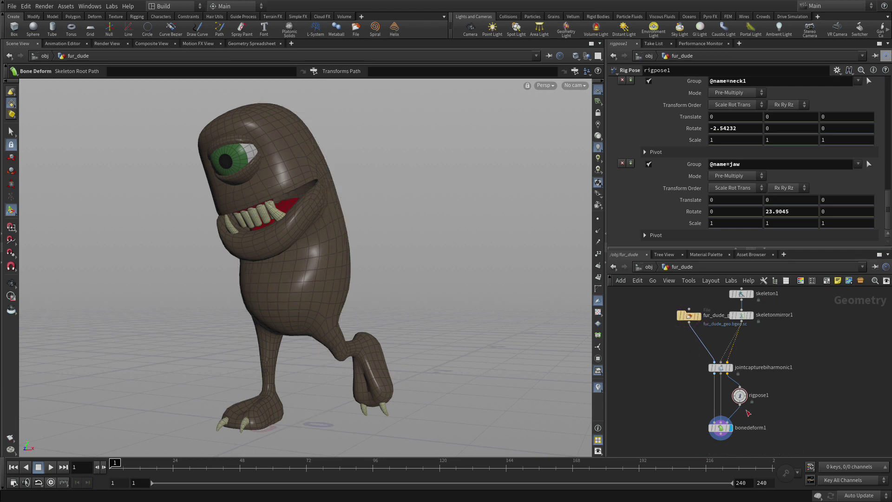
- Select rigpose1 and activate the Rig Pose tool in the viewport
click(740, 395)
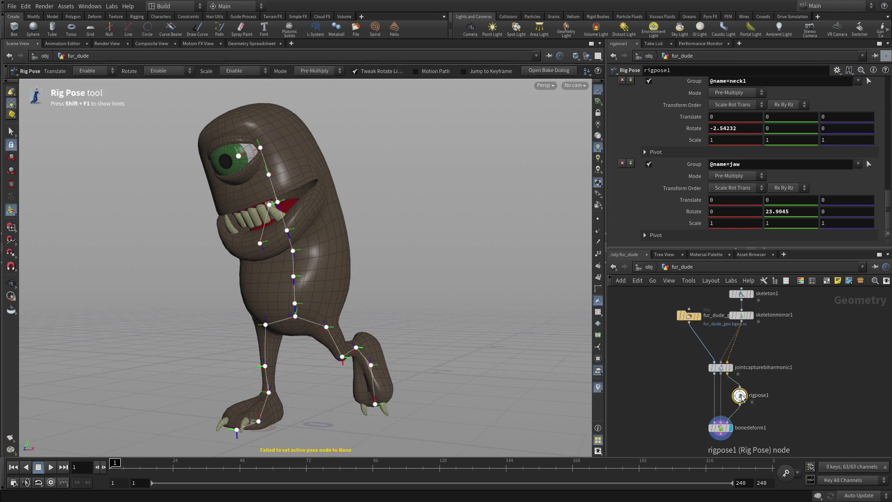